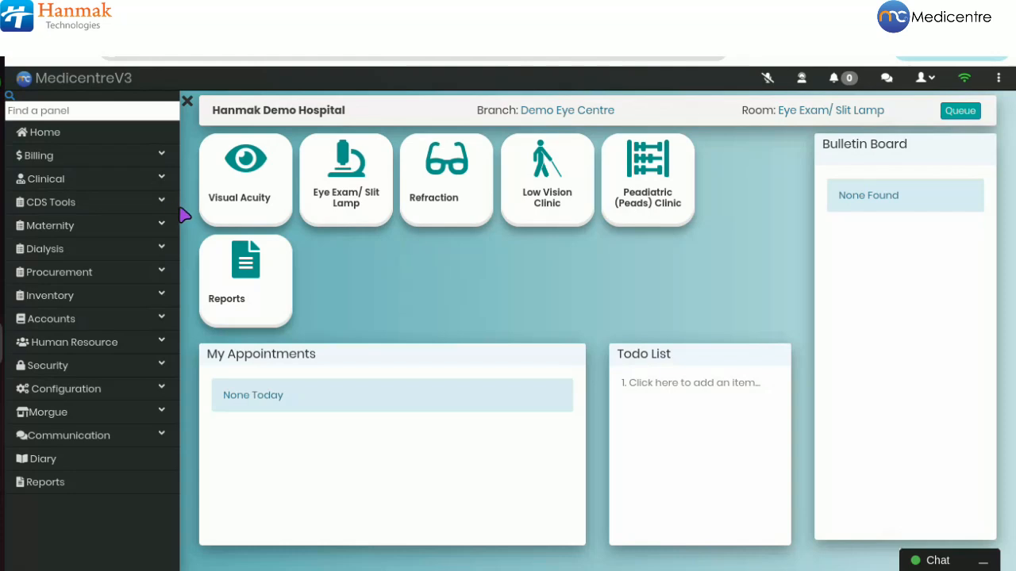
Open the clinical inpatient admissions and select the patient admitted to Male Ward, Bed 3.
left_click(131, 176)
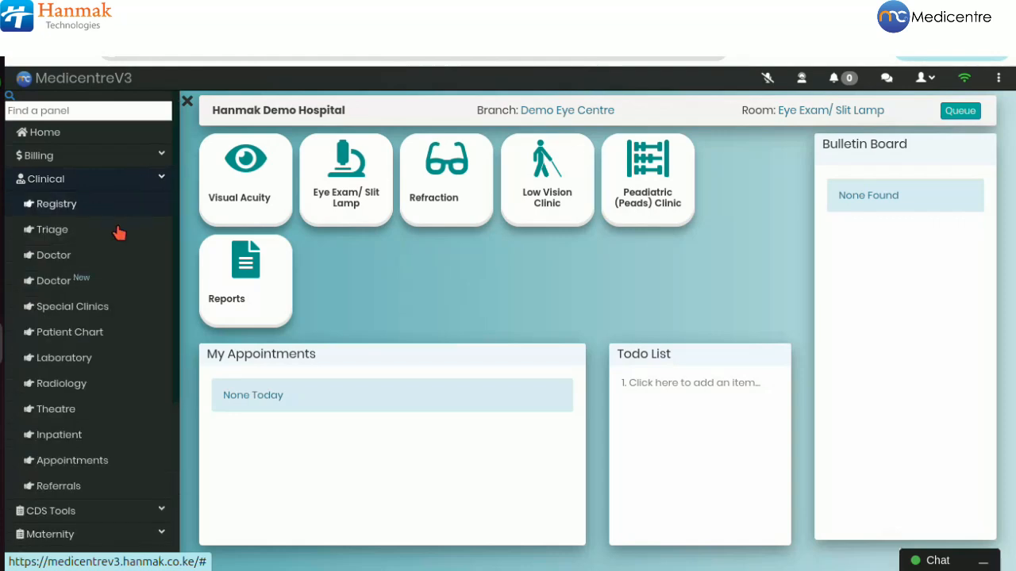
left_click(77, 438)
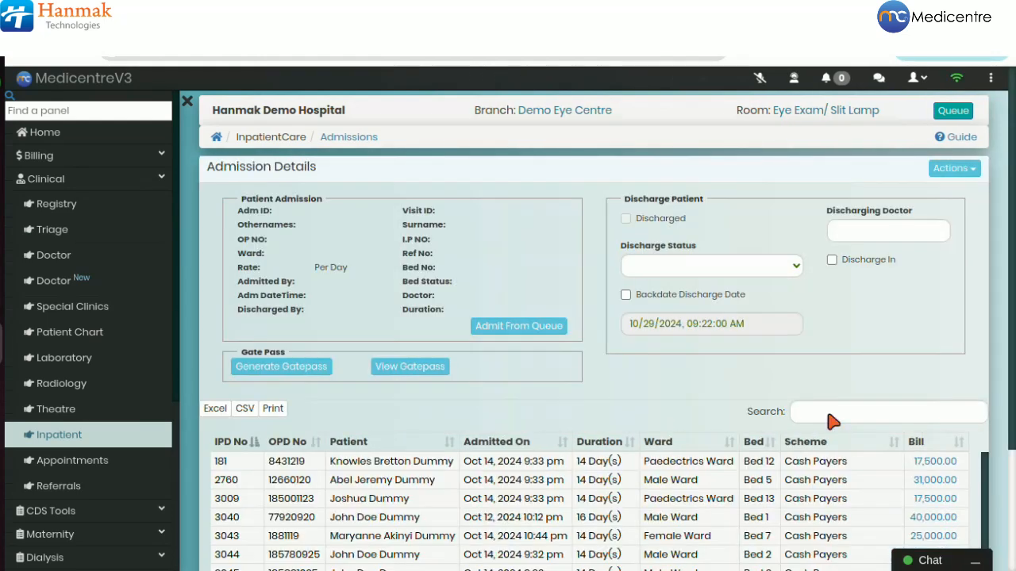
left_click(830, 421)
scroll(591, 526, "down", 1)
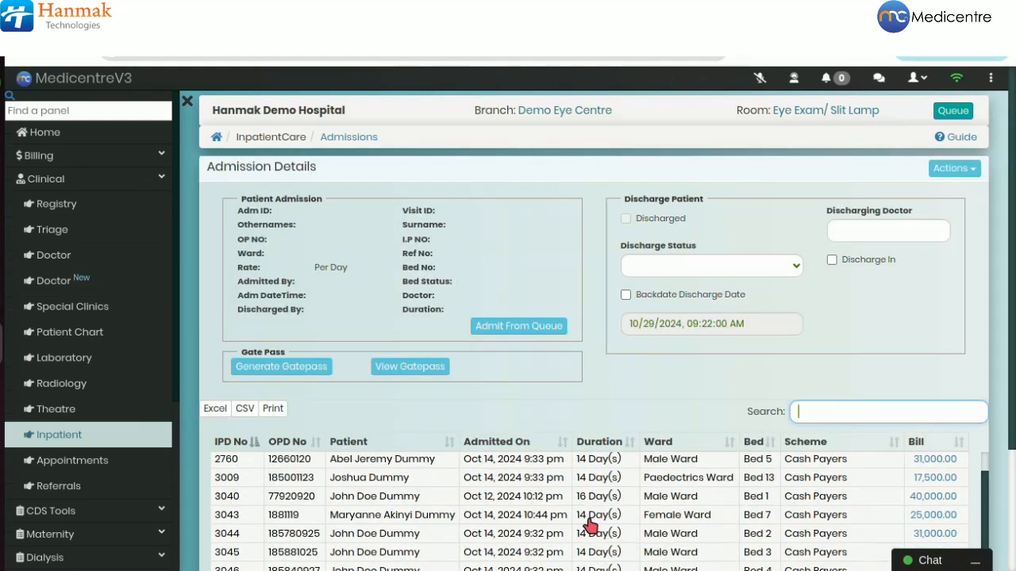
left_click(409, 554)
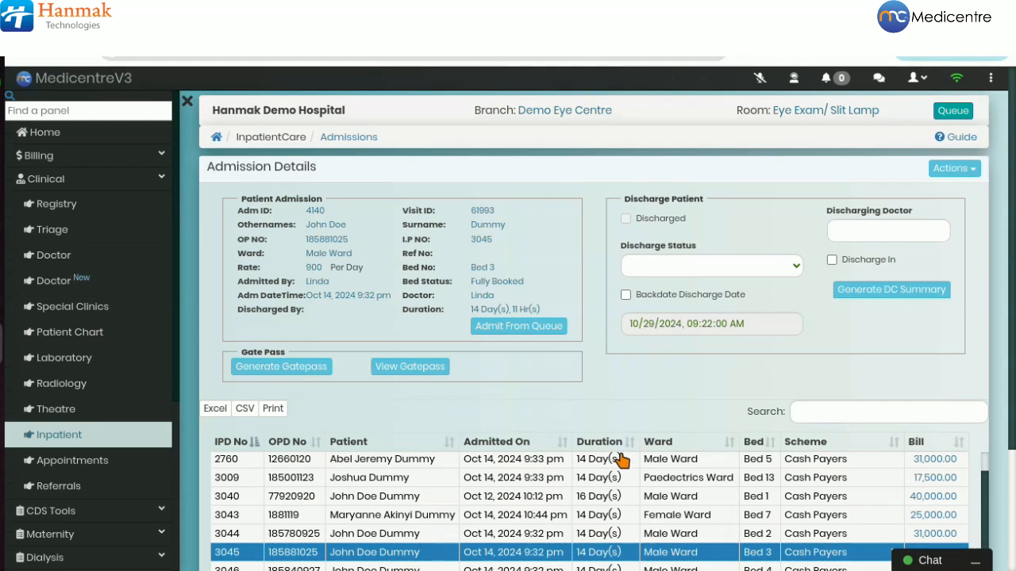
Open the Fluid Intake Output Chart for the selected inpatient.
left_click(950, 171)
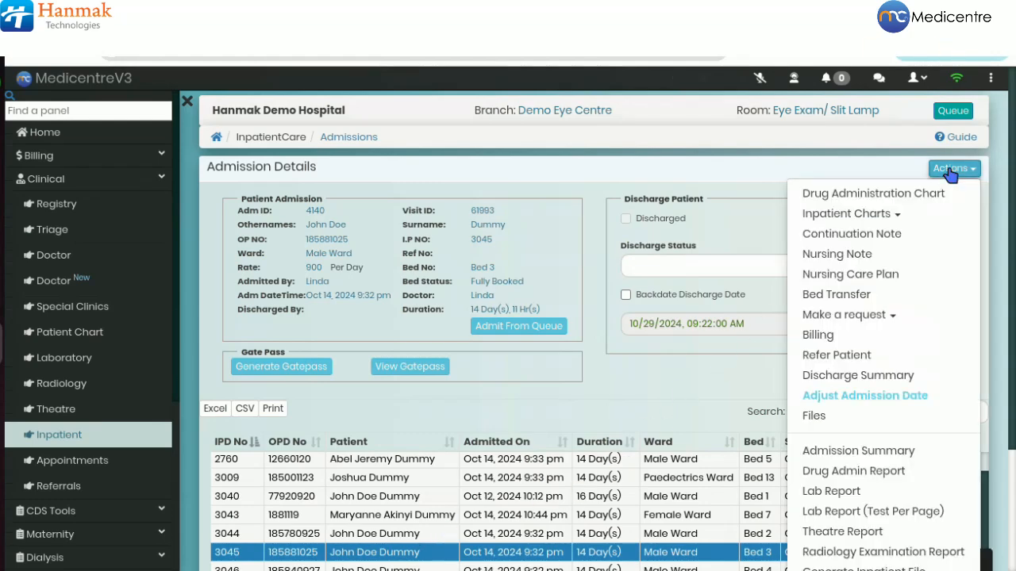
left_click(861, 216)
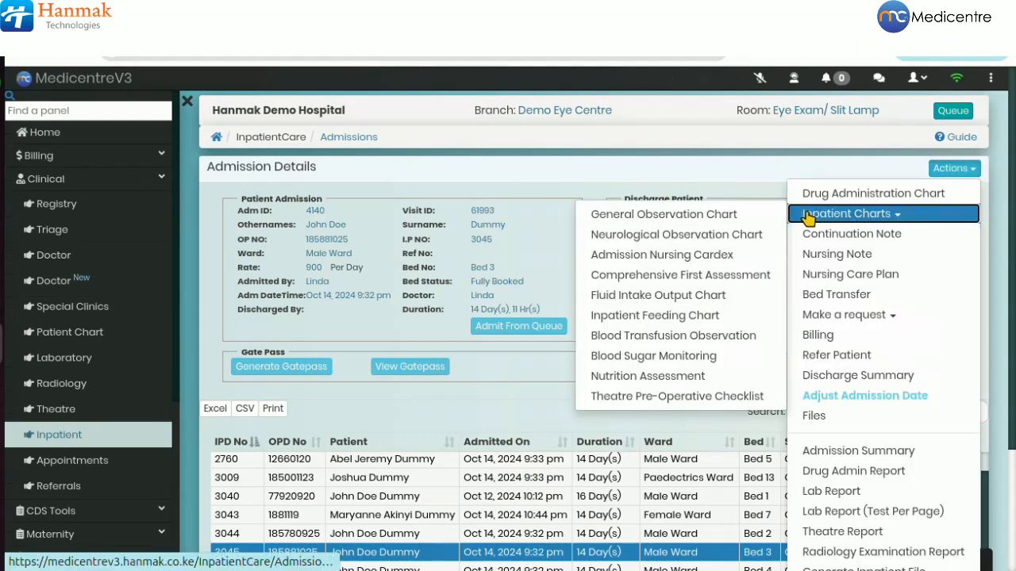
left_click(690, 308)
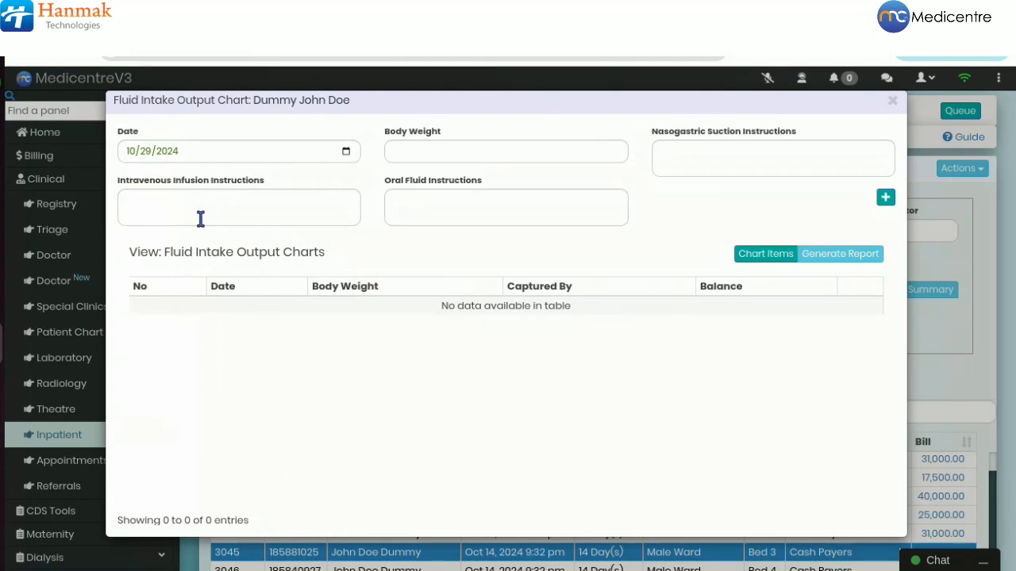
Enter the intravenous infusion instructions as "Normal saline" with "Amount;500" on a second line.
left_click(145, 151)
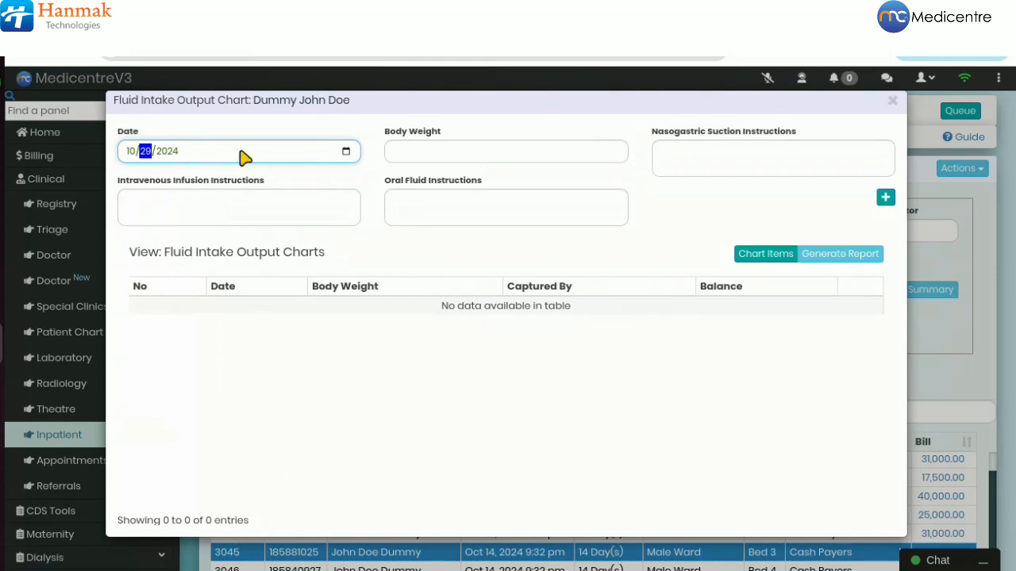
left_click(204, 204)
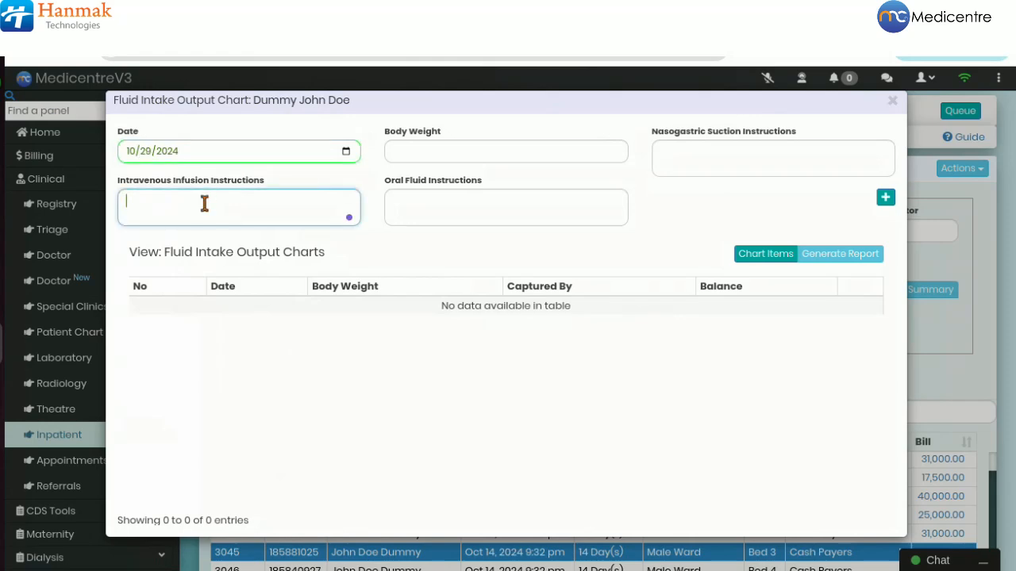
type("Normal")
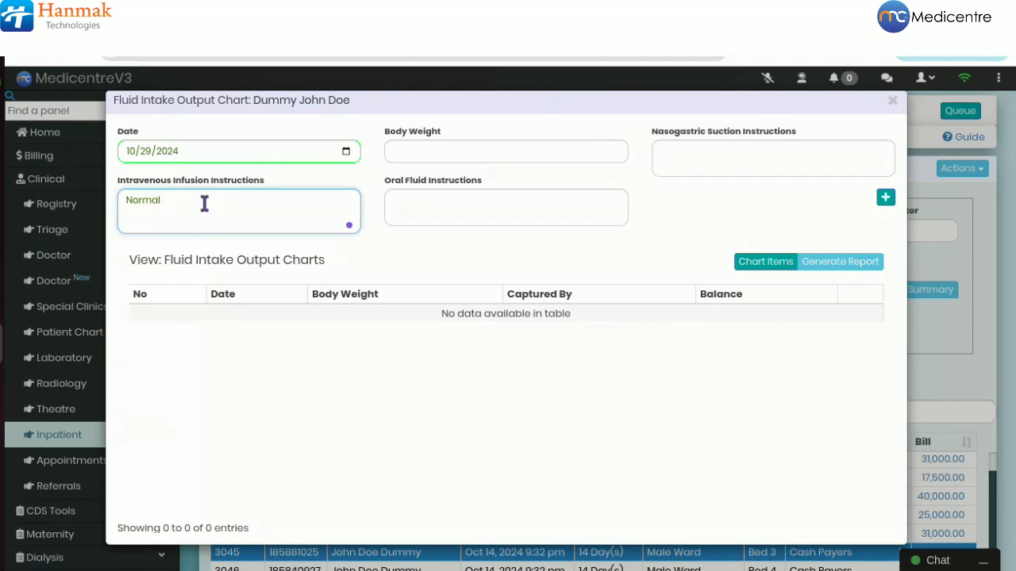
type("l saline")
key("Return")
type("Amount")
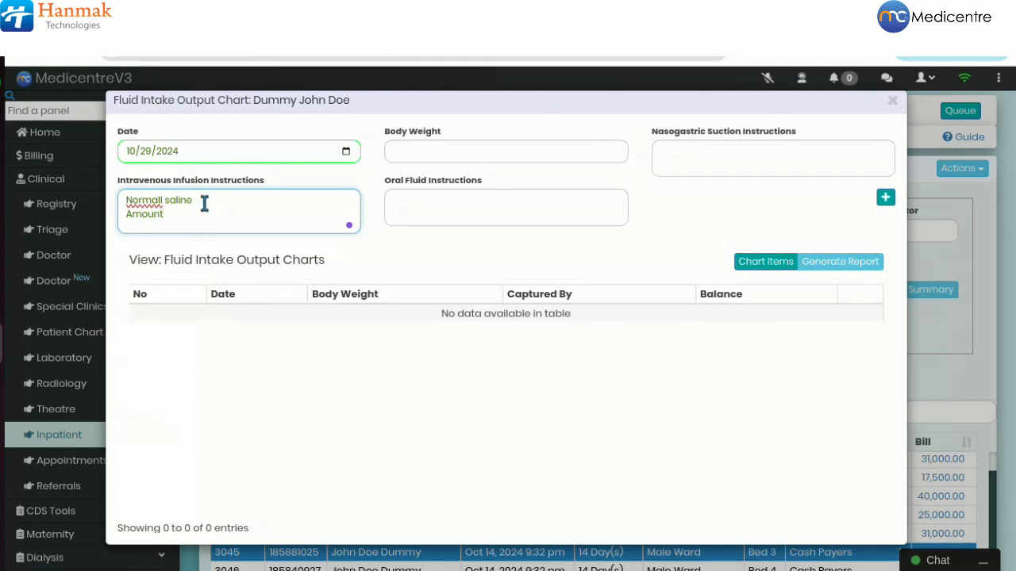
type(";500")
left_click(162, 200)
key("BackSpace")
Set the body weight to 76 and enter the oral fluid instructions "Water" and "Amount;150" on separate lines.
left_click(434, 154)
type("76")
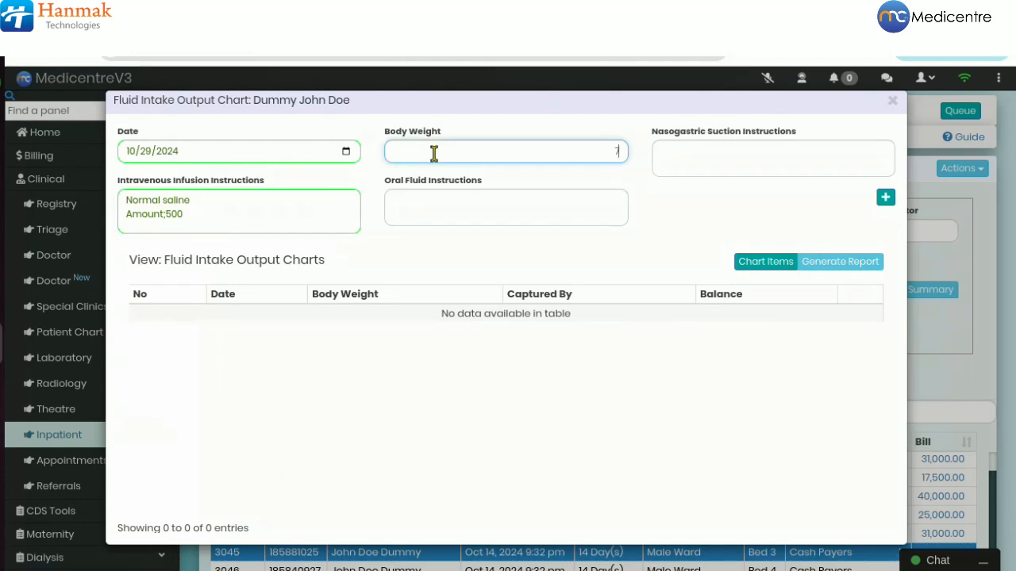
left_click(442, 216)
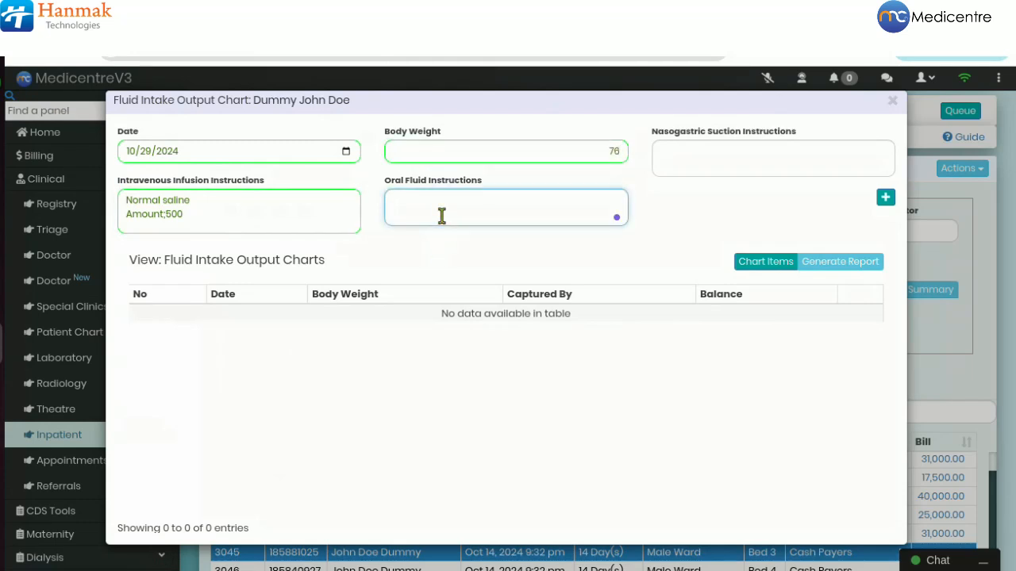
type("Water ")
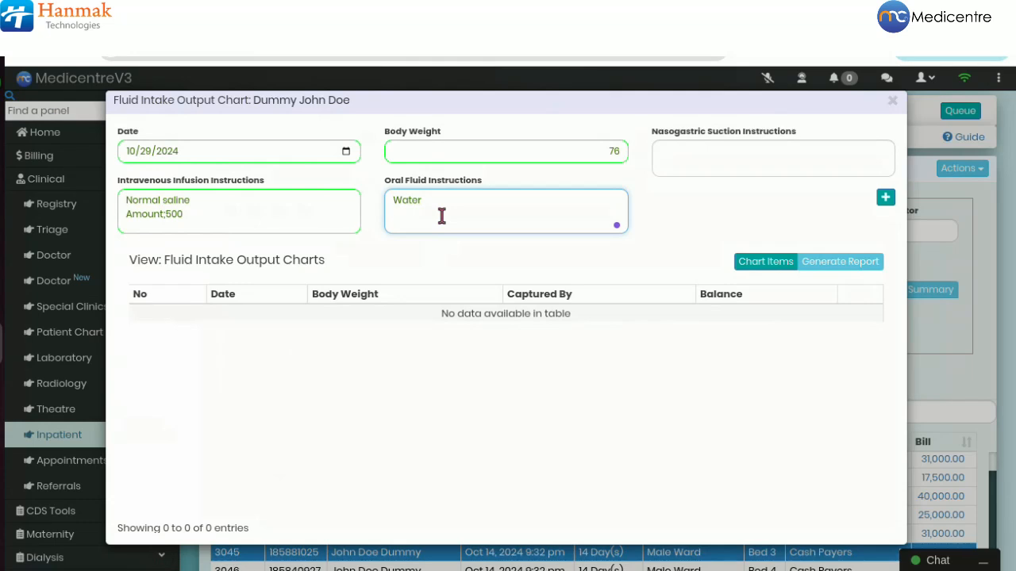
type("Amount;150")
Enter nasogastric suction instructions: Intermittent Low, every 4 hours, duration 10 minutes, comment "Monitor for any obstruction"; save the chart.
left_click(715, 208)
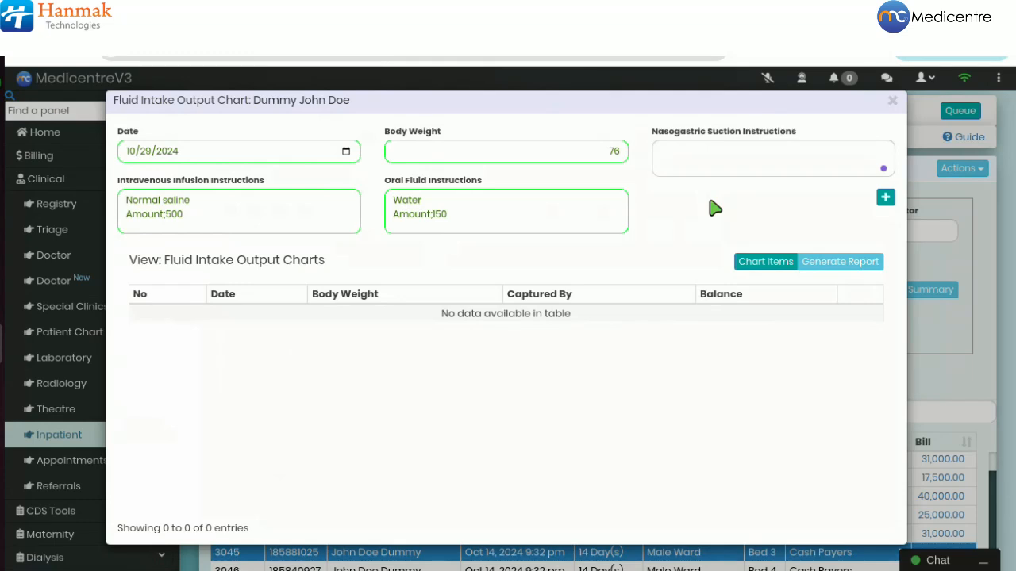
left_click(712, 162)
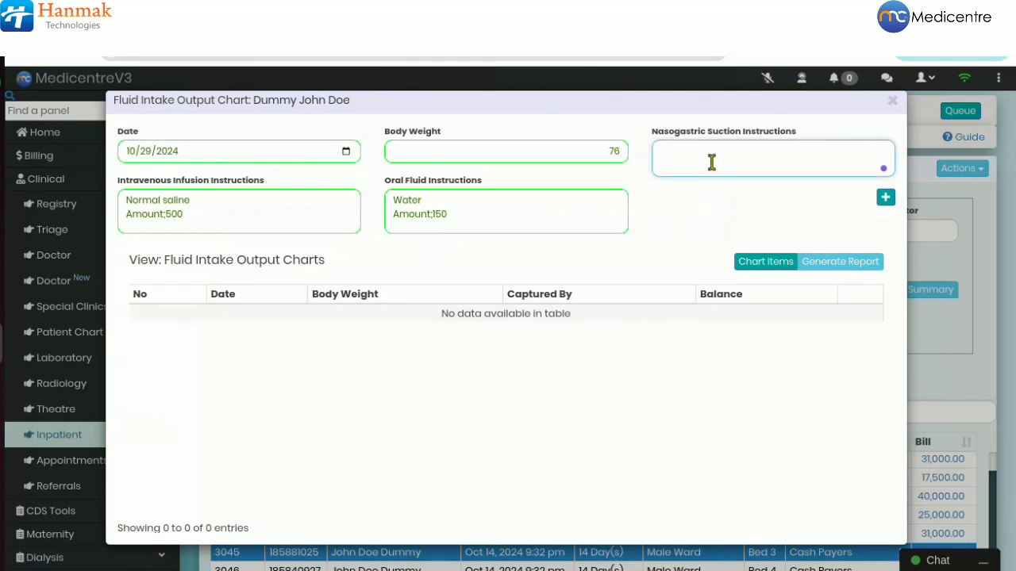
type("Suction Type: Intermittent Low  Frequency: Every 4 hours Duration: 10 minutes Comments: Monitor for any obstruction")
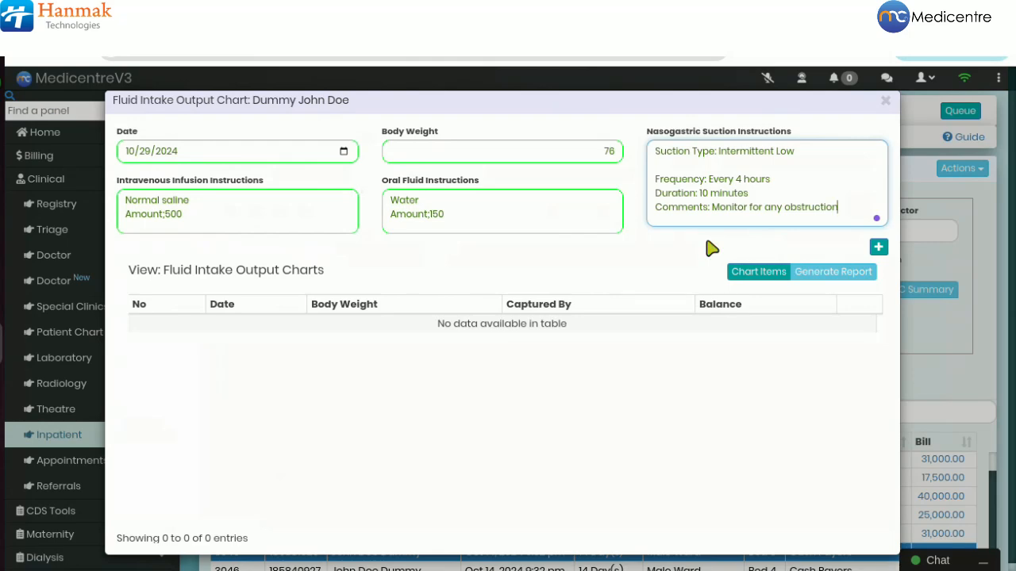
left_click(879, 248)
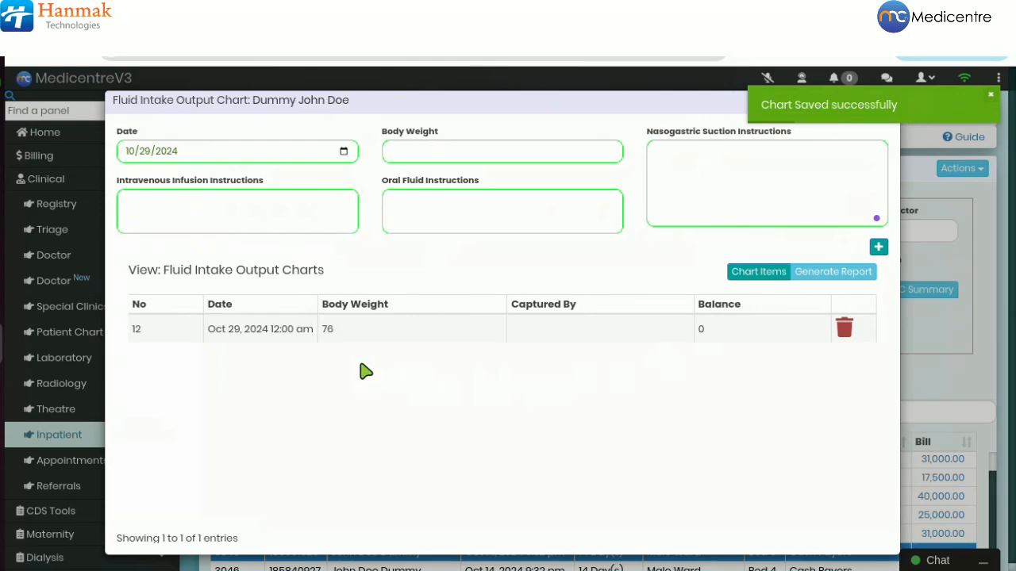
Open the chart items of the saved October 29, 2024 chart and set the new item's time to 12:00:00 PM.
left_click(372, 332)
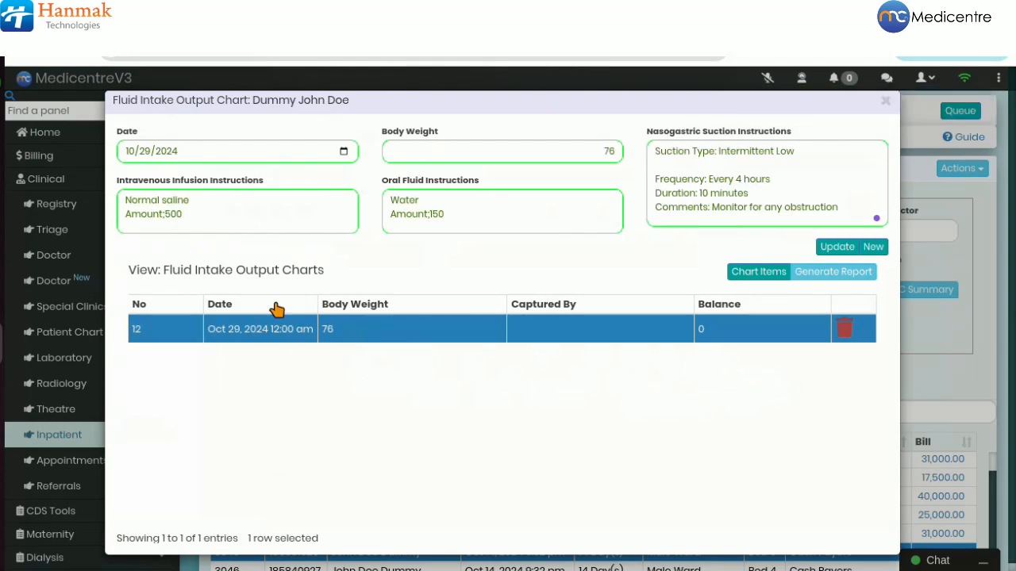
left_click(762, 272)
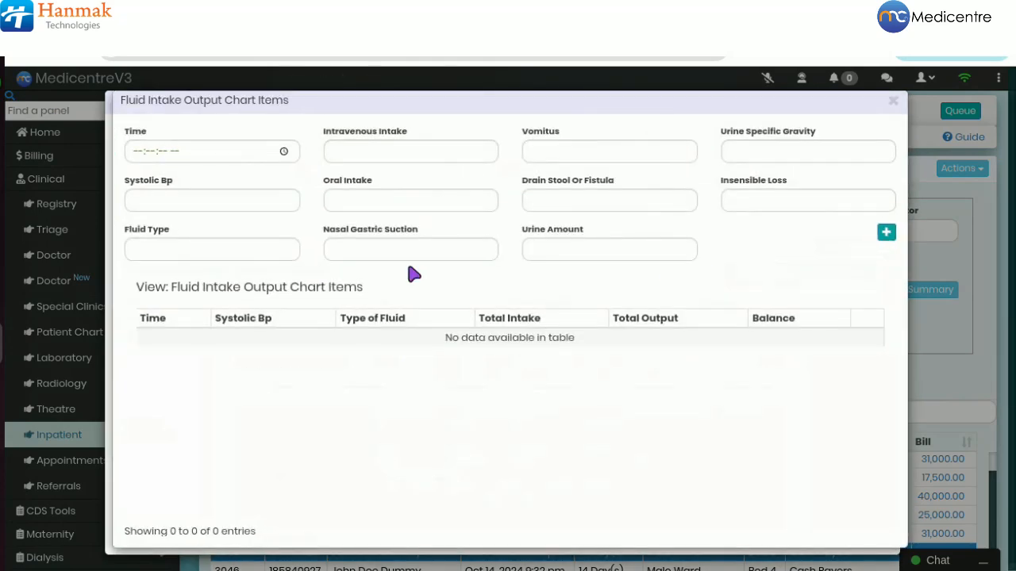
left_click(137, 152)
type("12000:00 --")
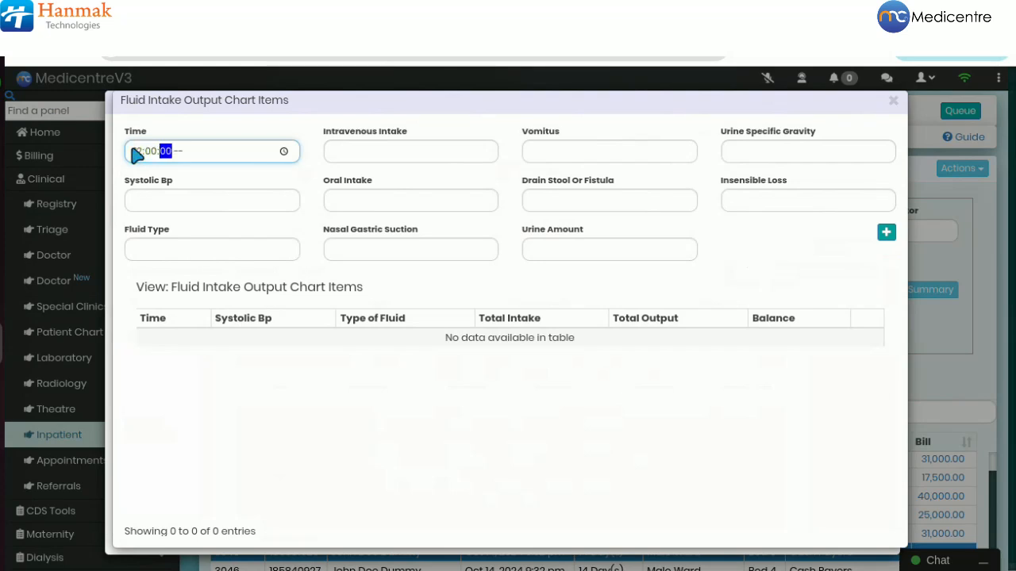
left_click(178, 153)
type("p")
Set the chart item's systolic BP to 120 and its fluid type to normal saline.
left_click(158, 204)
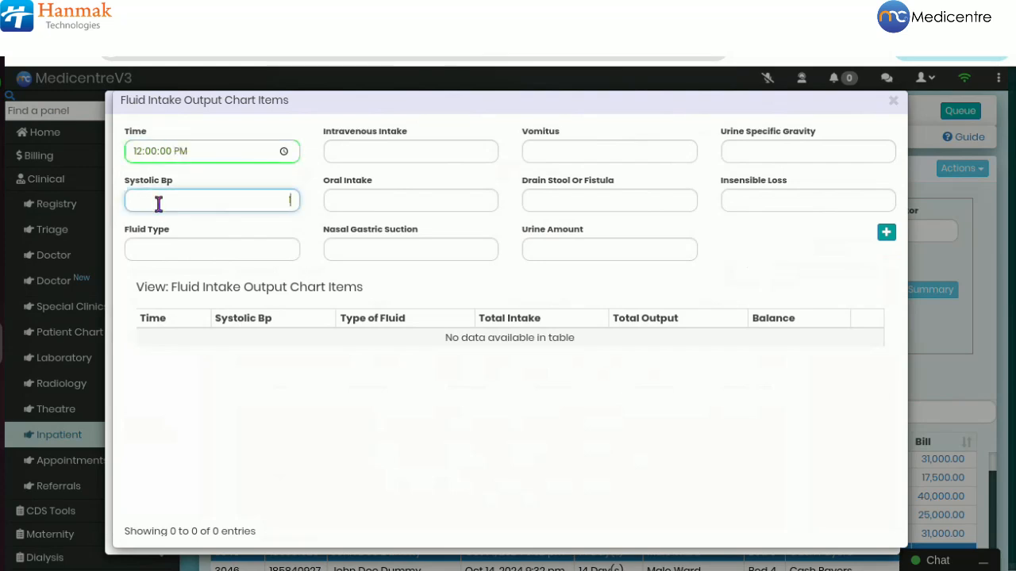
type("120")
left_click(178, 250)
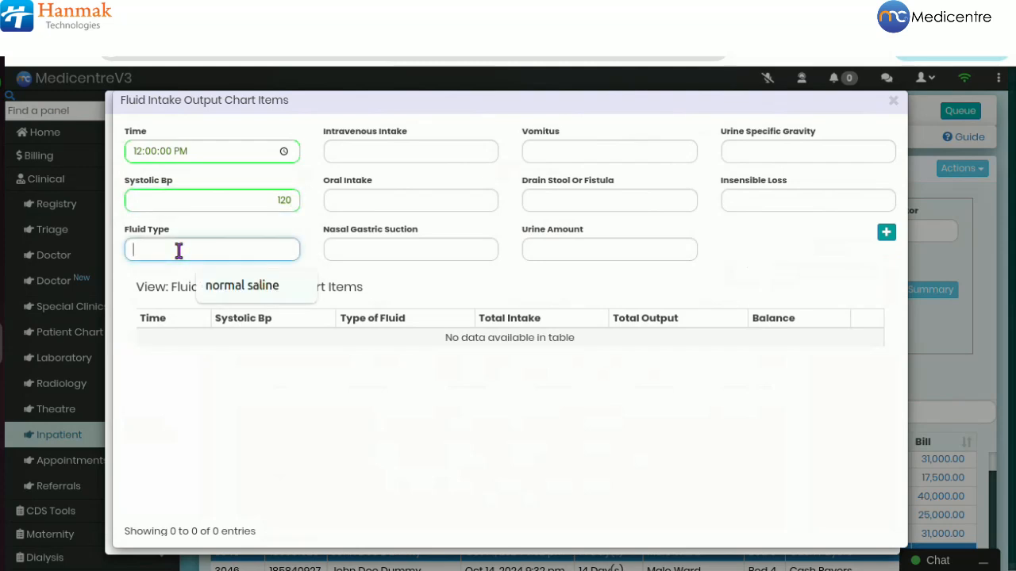
left_click(242, 287)
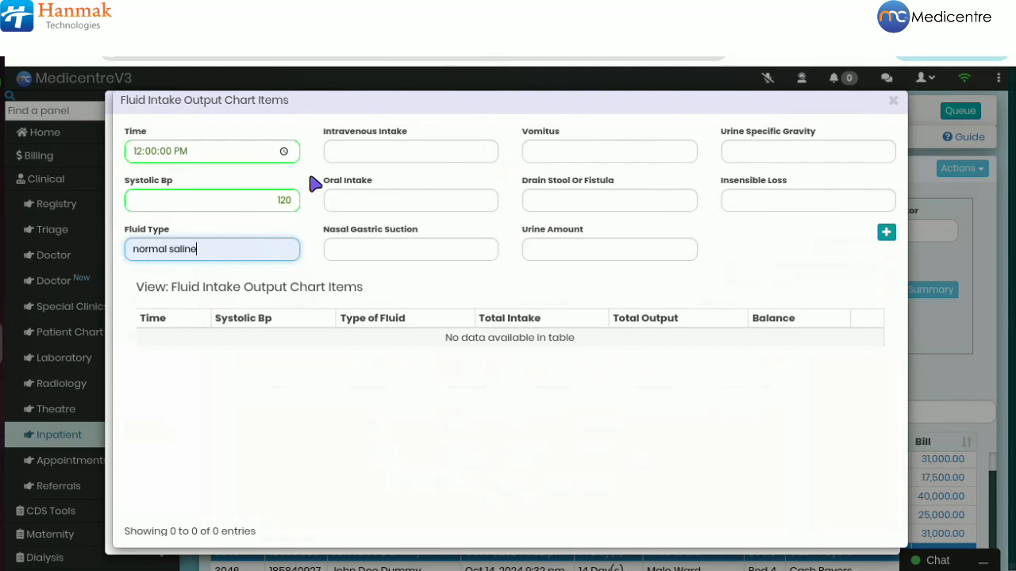
Enter an intravenous intake of 100, an oral intake of 150 and a nasal gastric suction of 30.
left_click(335, 151)
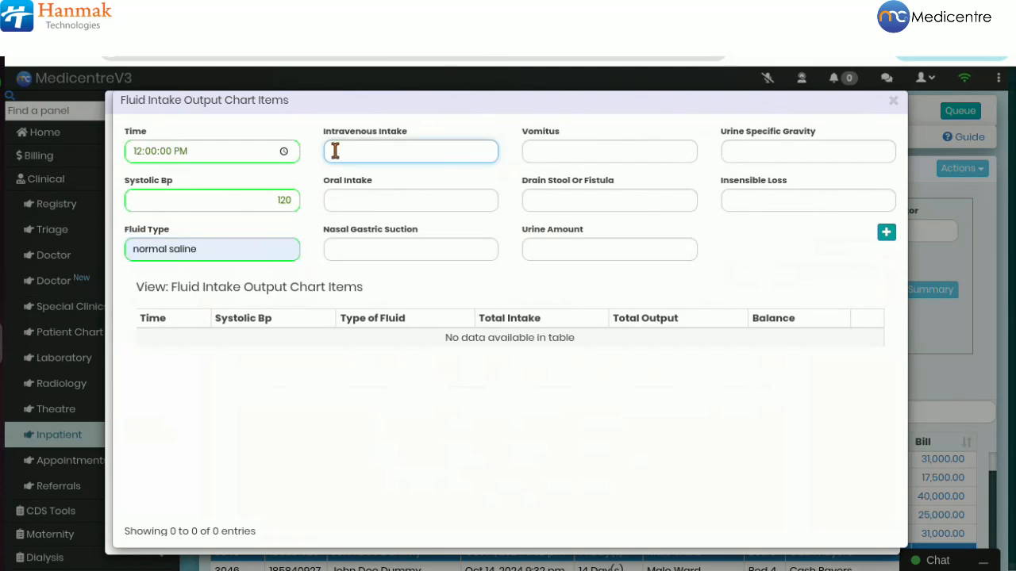
type("100")
left_click(411, 200)
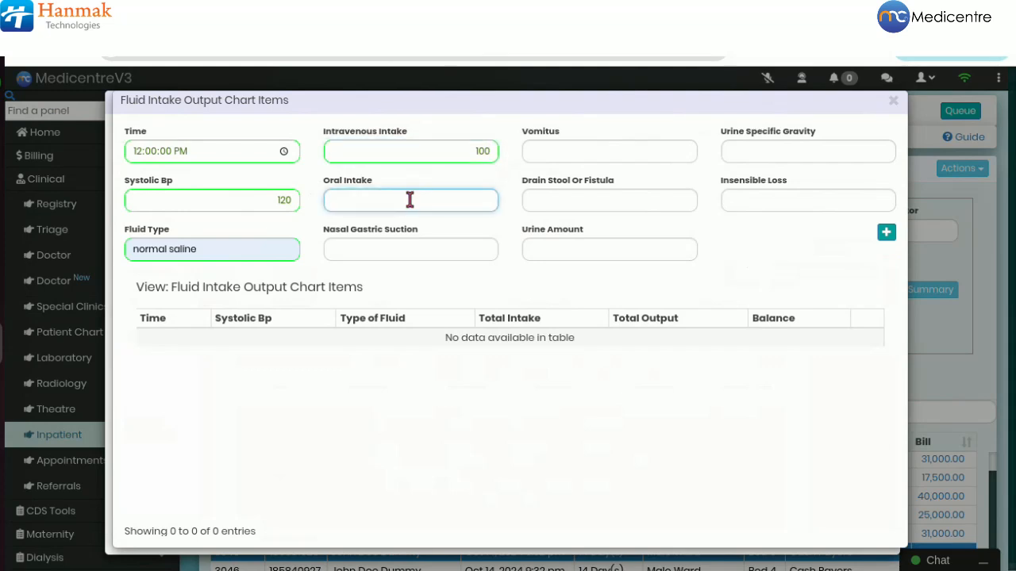
type("150")
left_click(429, 250)
type("30")
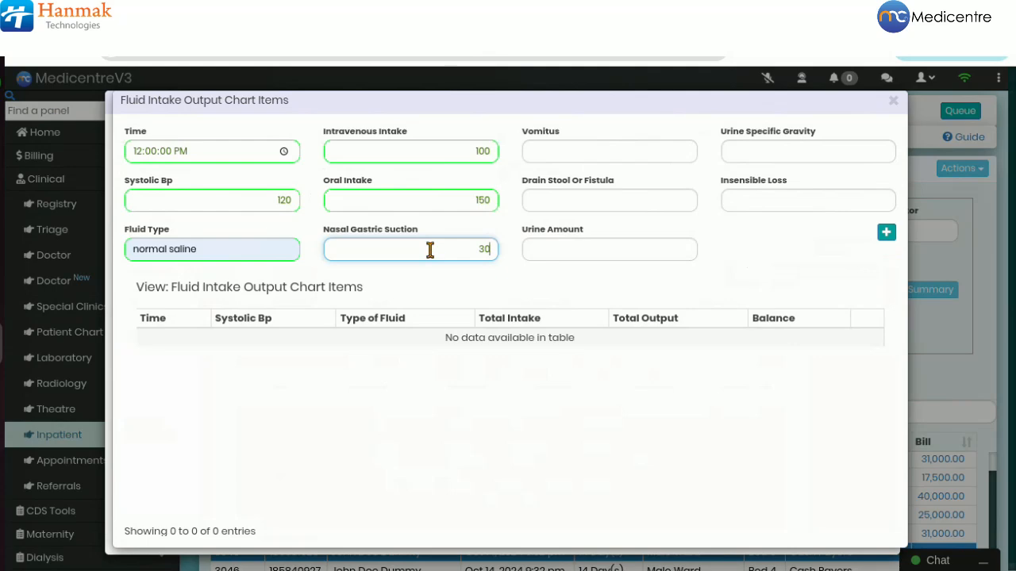
Enter the outputs: vomitus 0, drain stool or fistula 0 and urine amount 200.
left_click(546, 154)
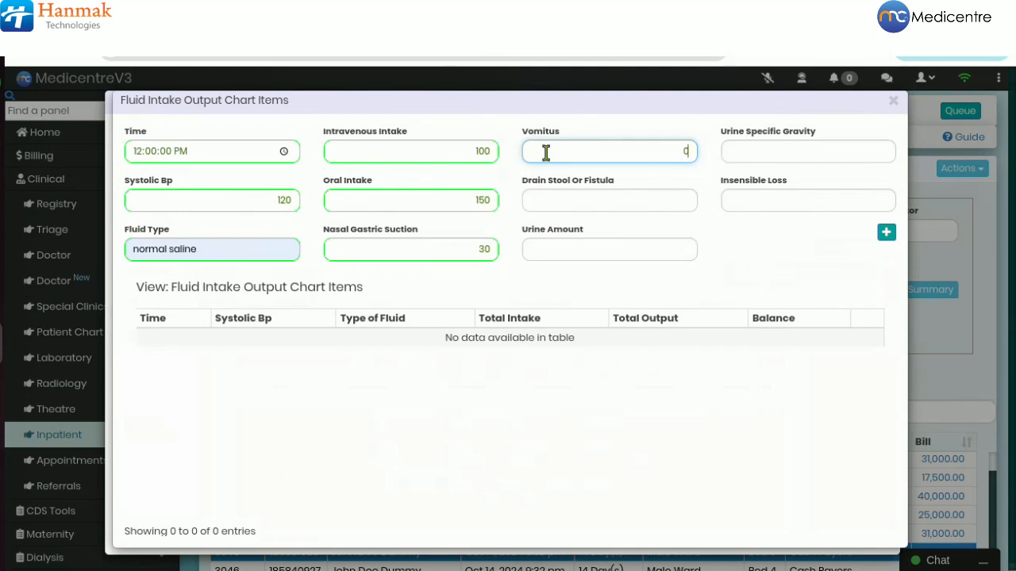
left_click(565, 202)
type("0")
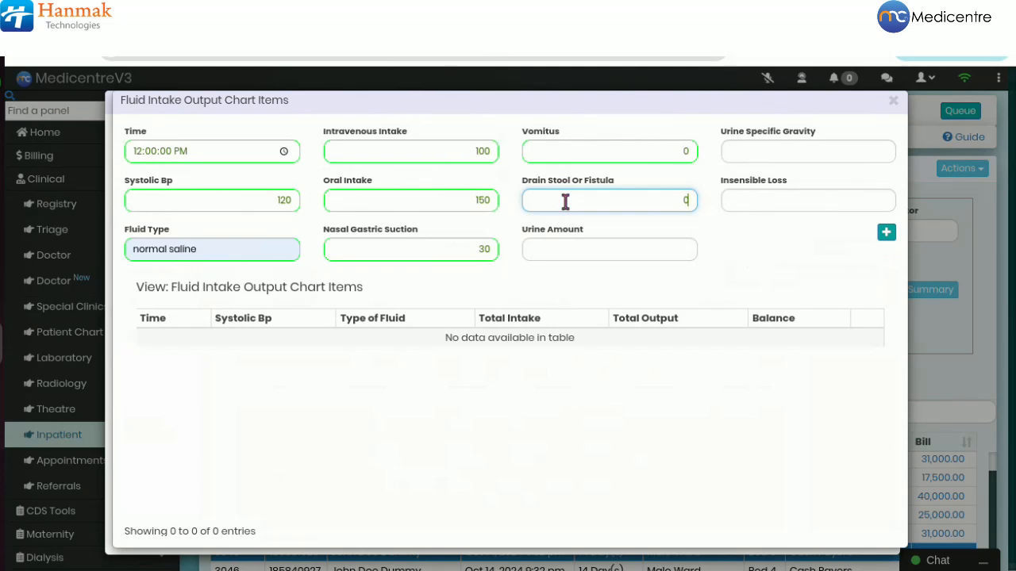
left_click(571, 248)
type("200")
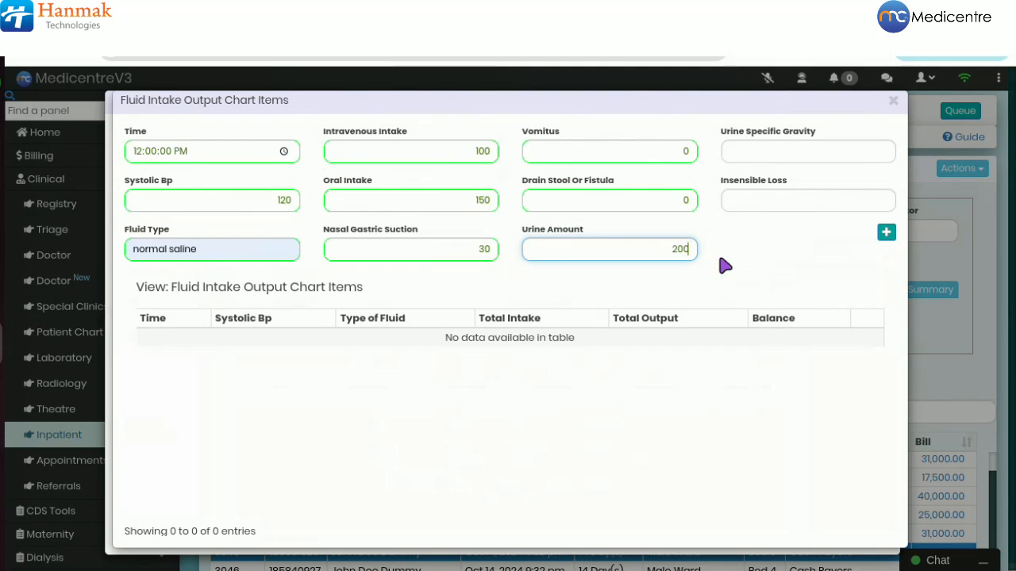
Set the urine specific gravity to 1.034 and the insensible loss to 300, and save the chart item.
left_click(771, 144)
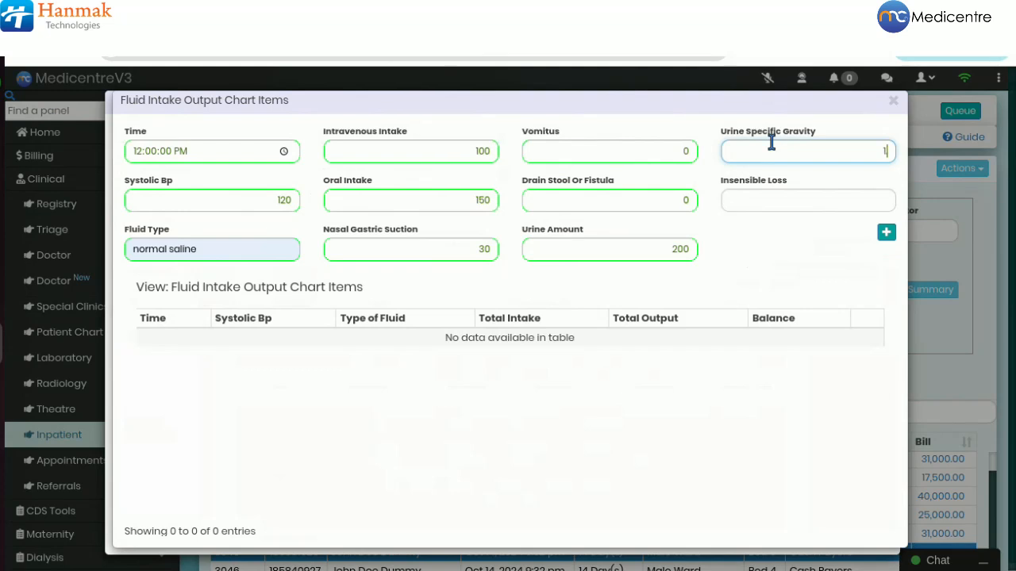
type("1.034")
left_click(789, 199)
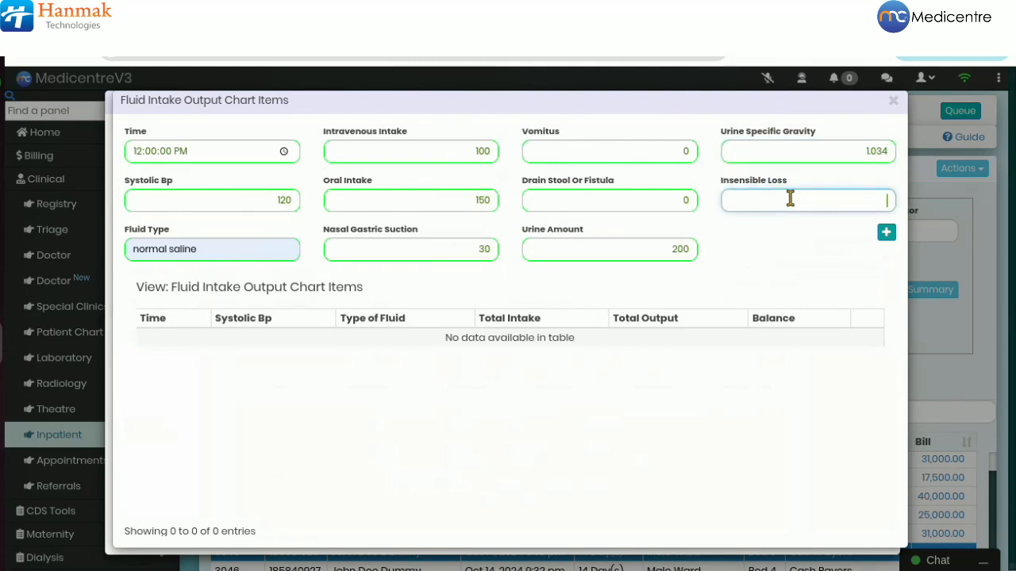
type("300")
left_click(885, 234)
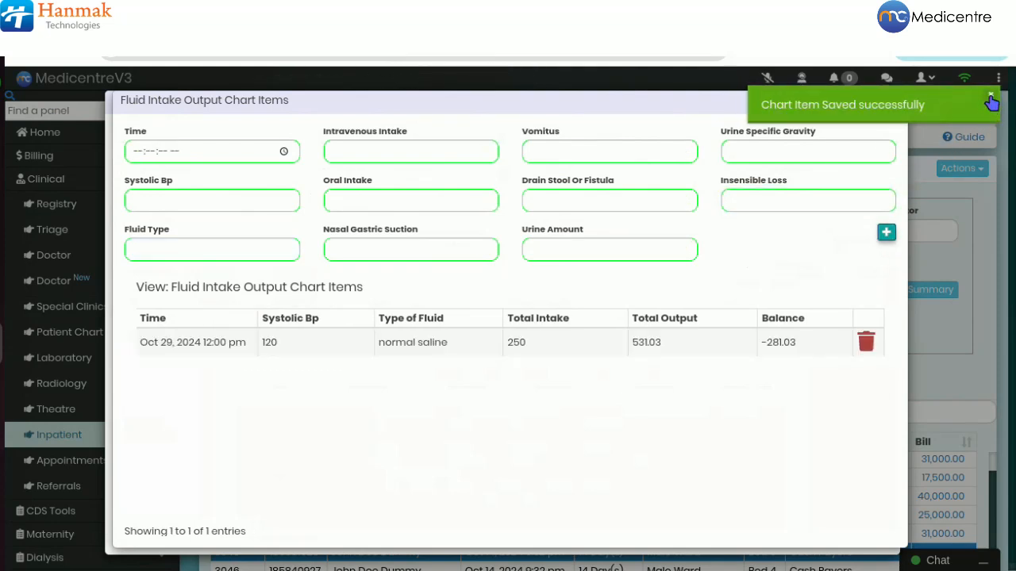
left_click(990, 102)
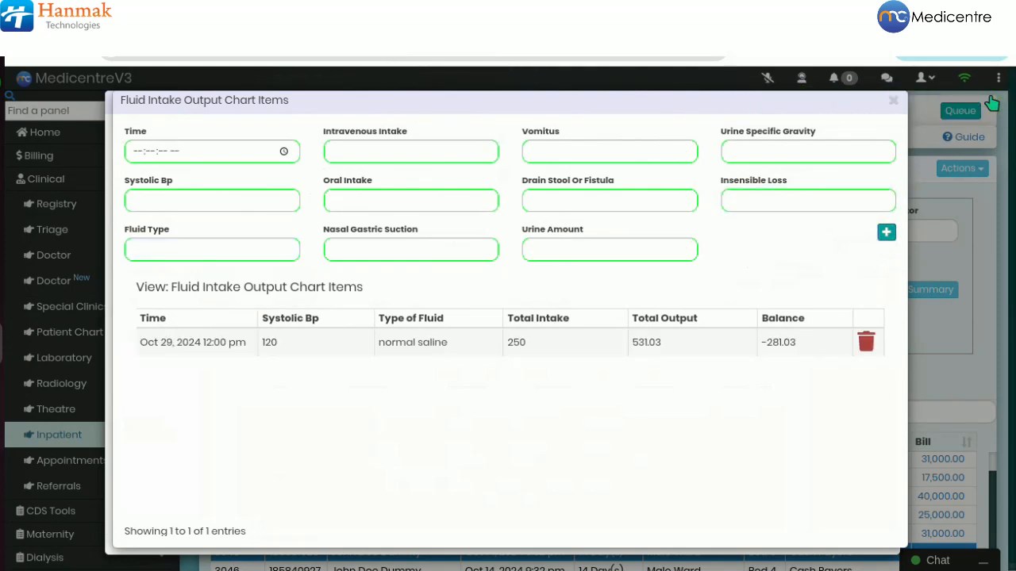
Generate the fluid intake and output chart report and review its sharing, export and print options.
left_click(892, 104)
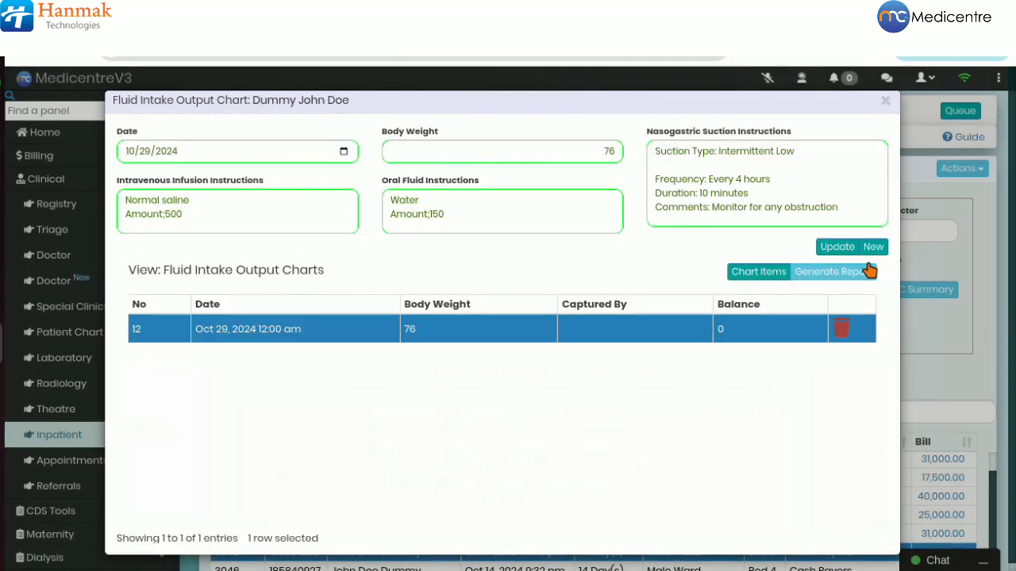
left_click(829, 273)
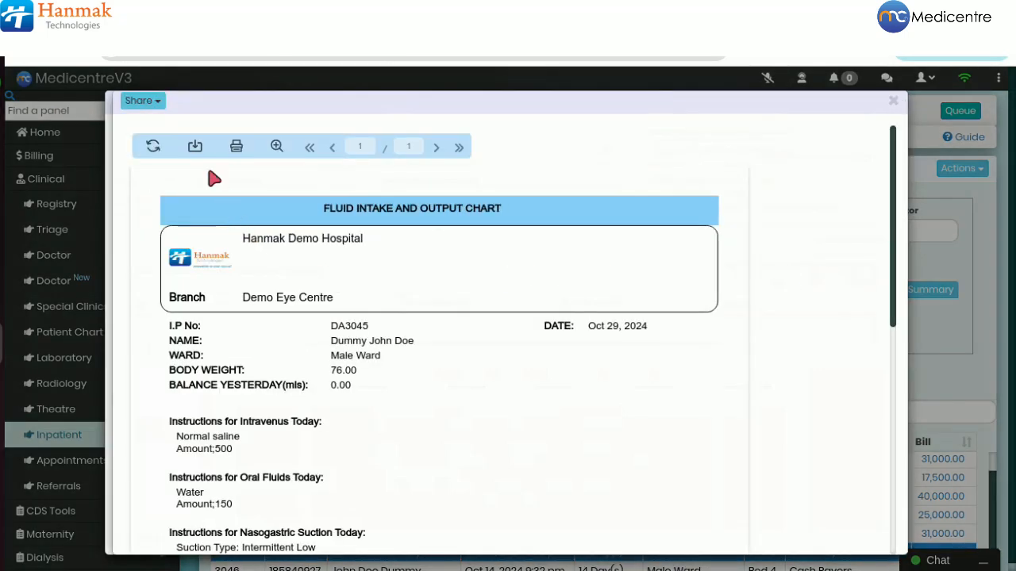
left_click(141, 103)
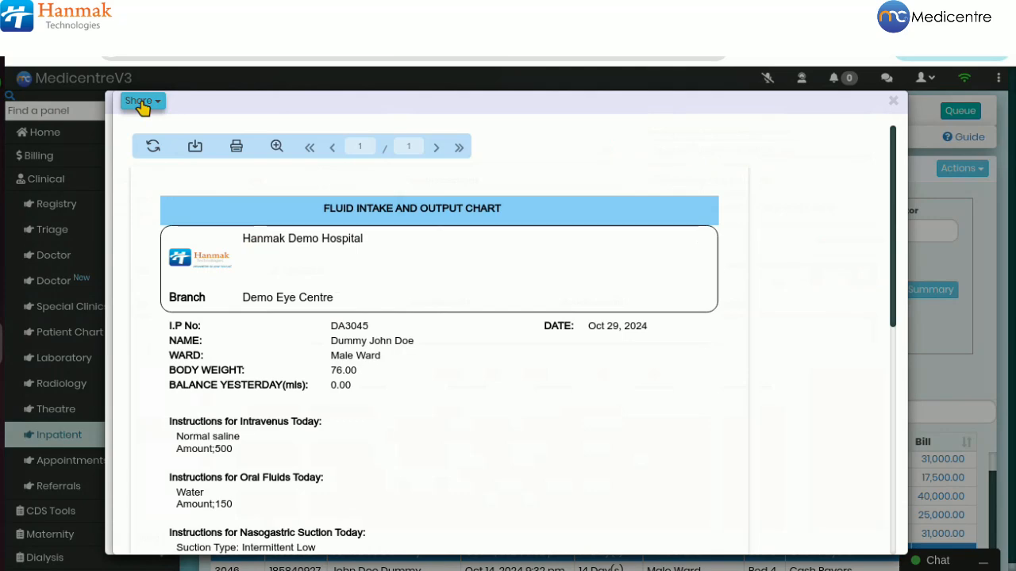
left_click(142, 103)
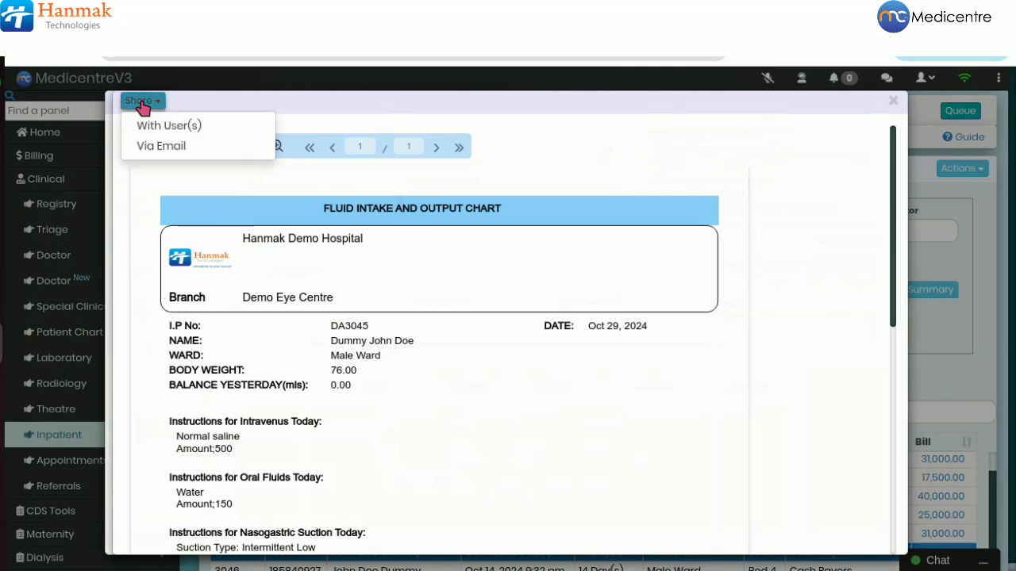
left_click(289, 131)
left_click(194, 147)
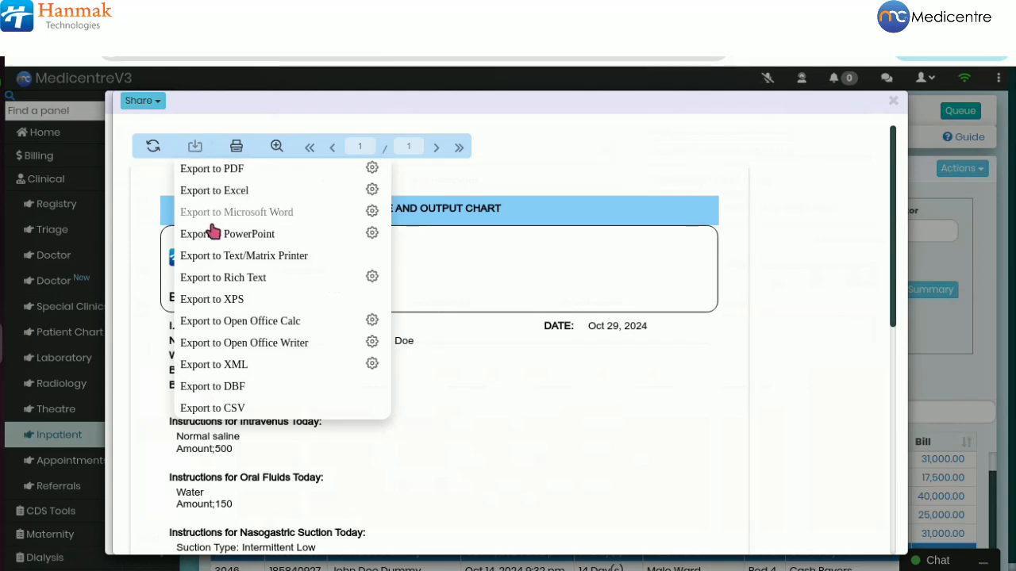
left_click(236, 148)
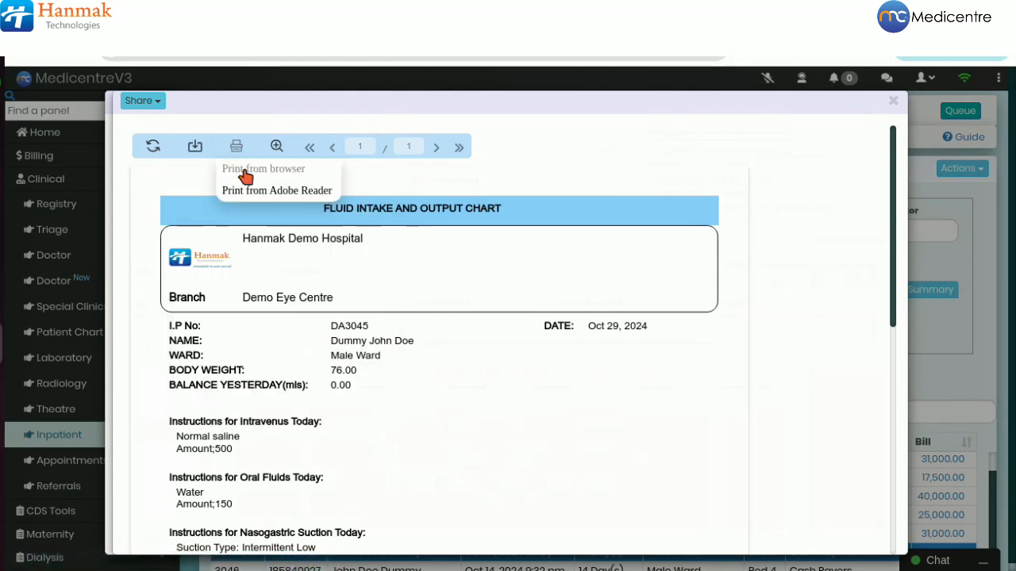